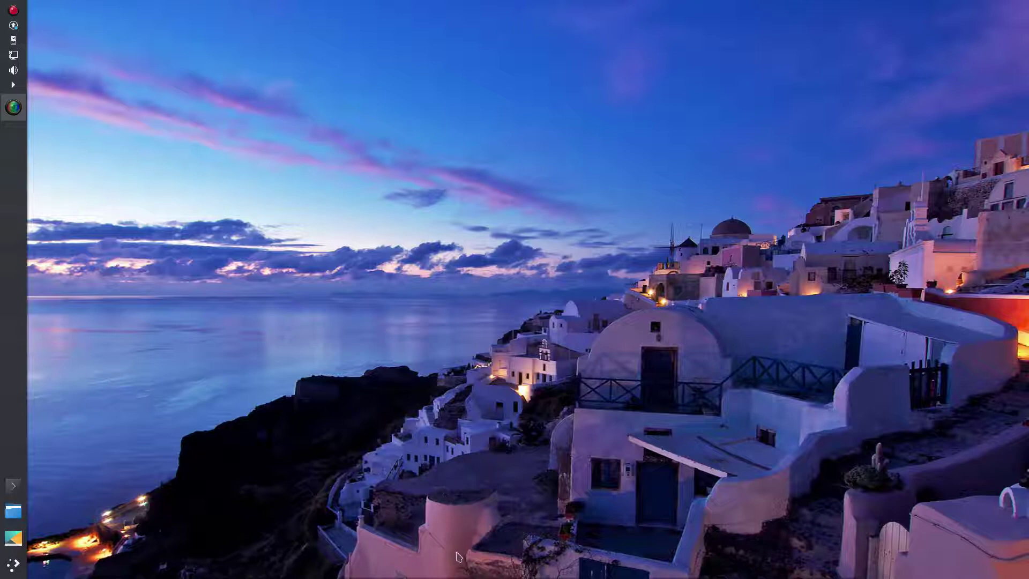
mouse_move(446, 577)
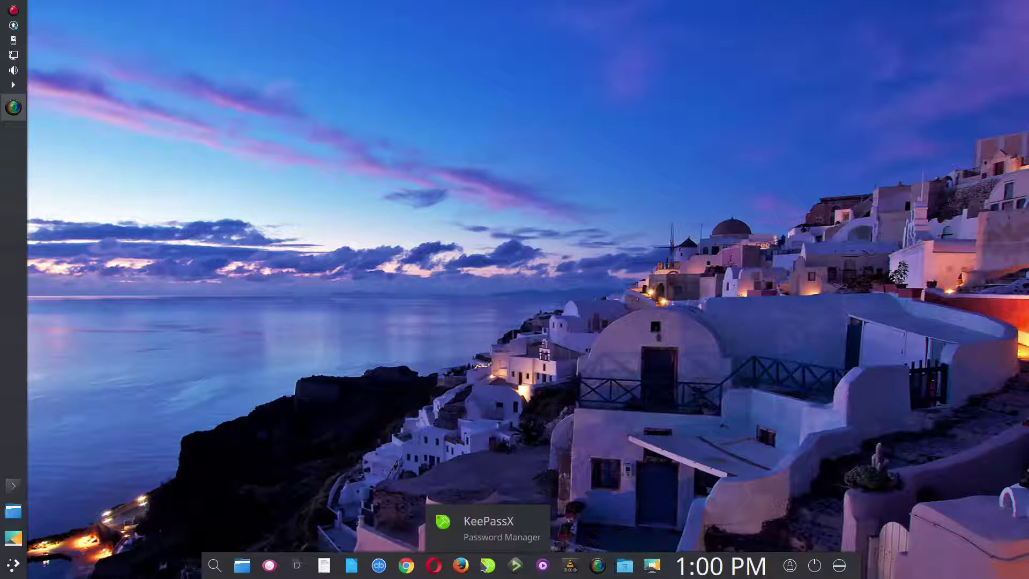
left_click(483, 563)
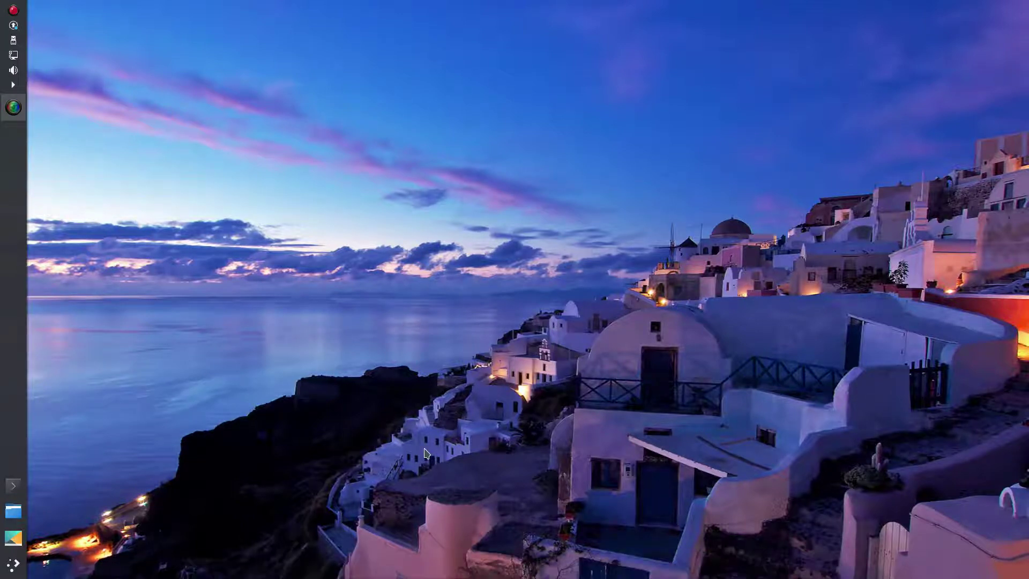
mouse_move(488, 576)
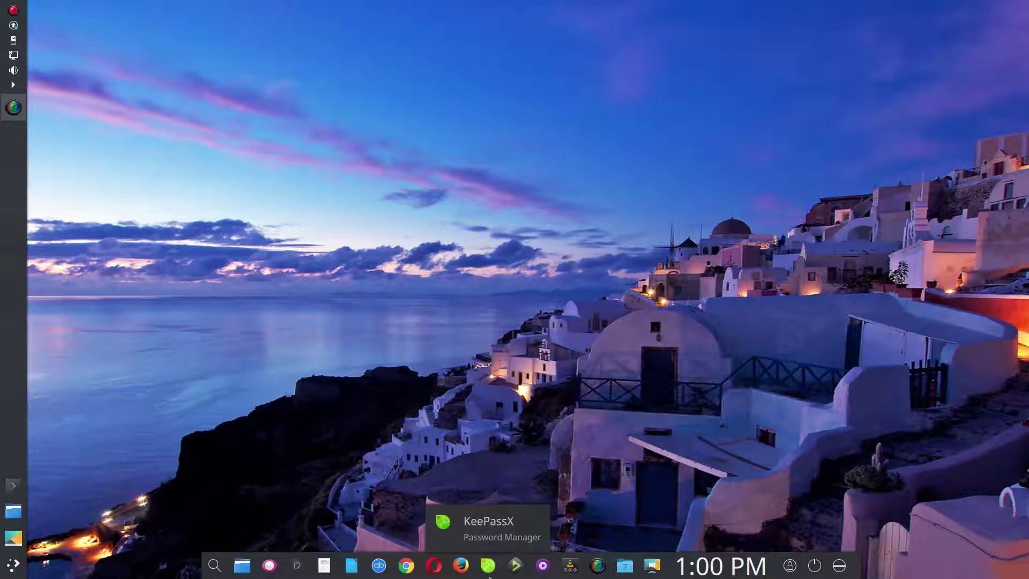
left_click(489, 577)
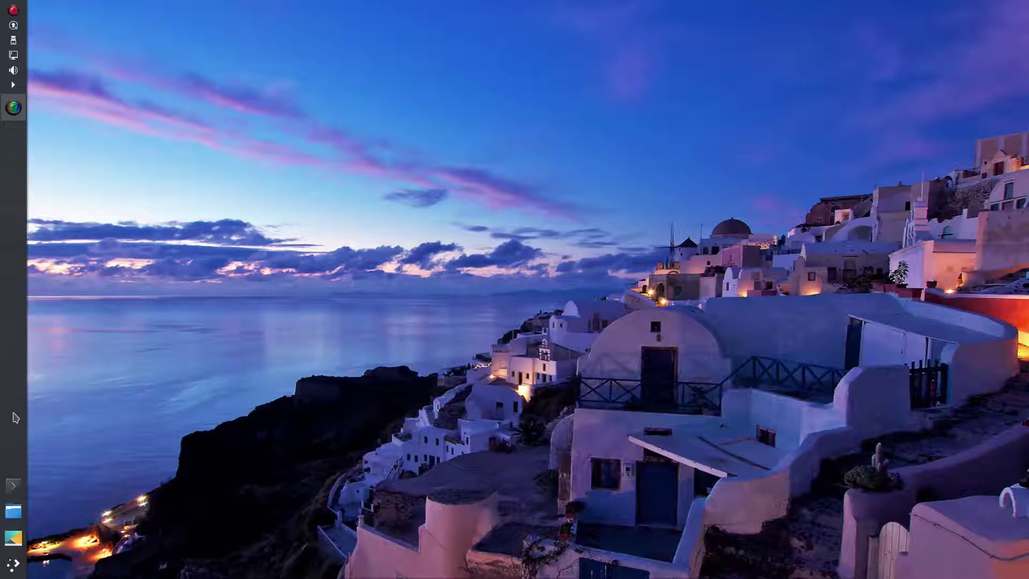
Unlock the desktop widgets so that the panels can be edited.
mouse_move(366, 578)
mouse_move(638, 577)
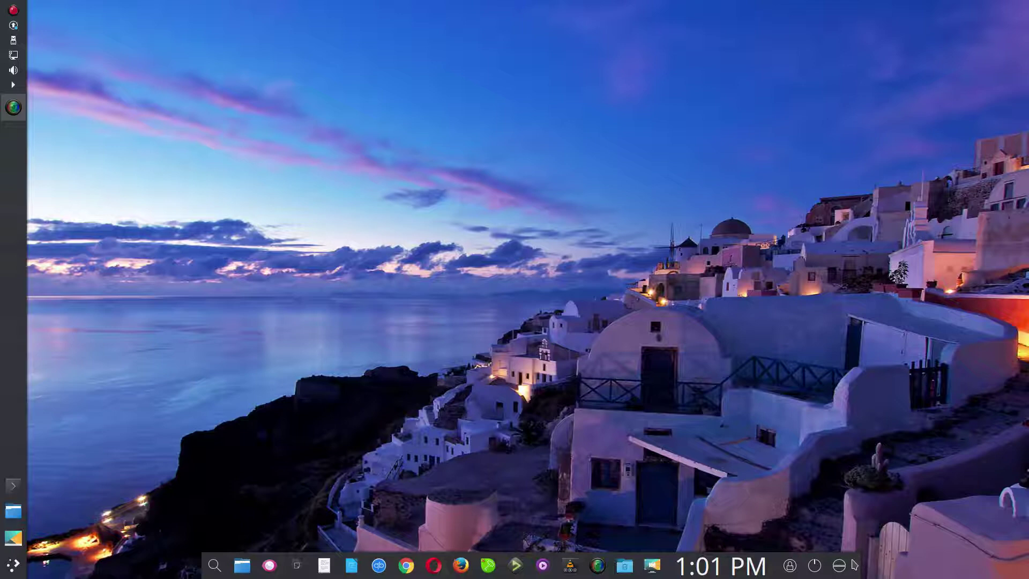
right_click(855, 565)
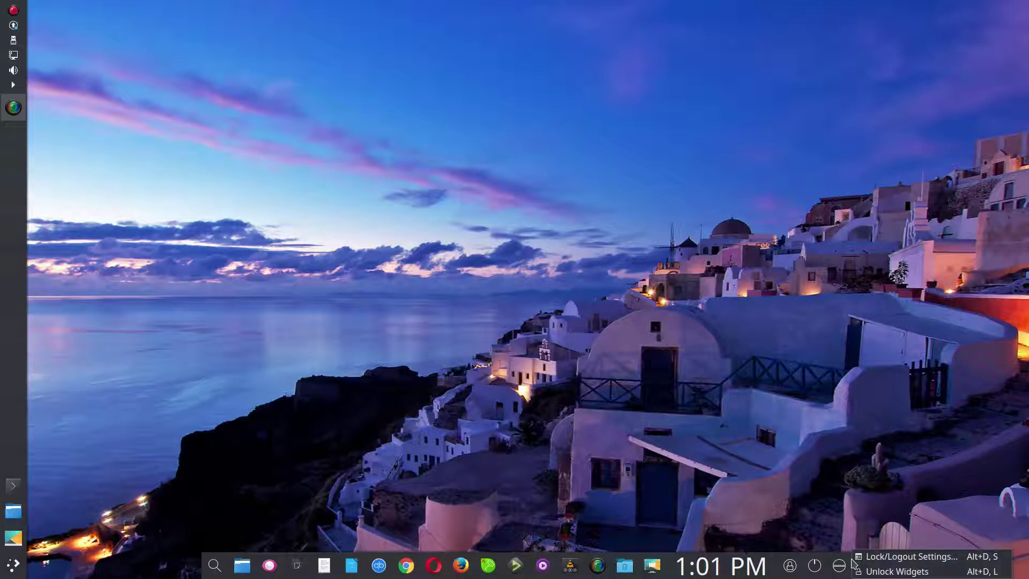
left_click(886, 572)
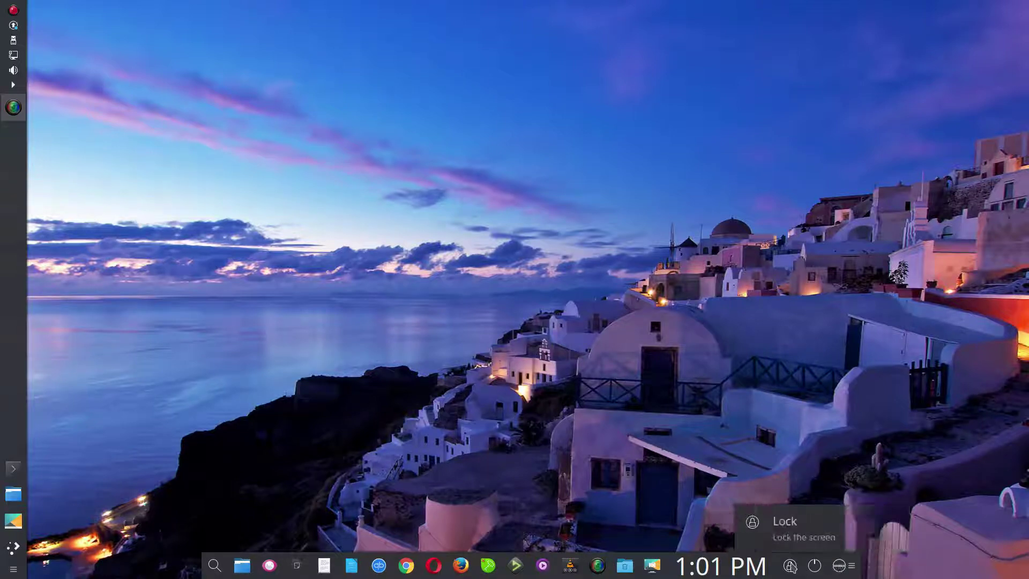
Open the Lock/Logout widget's settings, examine which actions it offers, and close them without making changes.
right_click(814, 566)
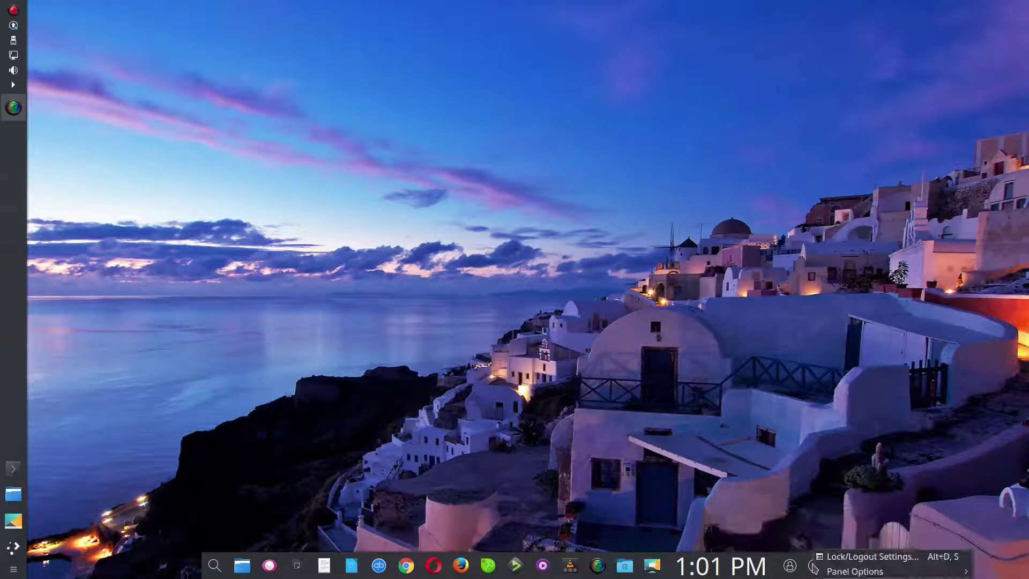
left_click(845, 558)
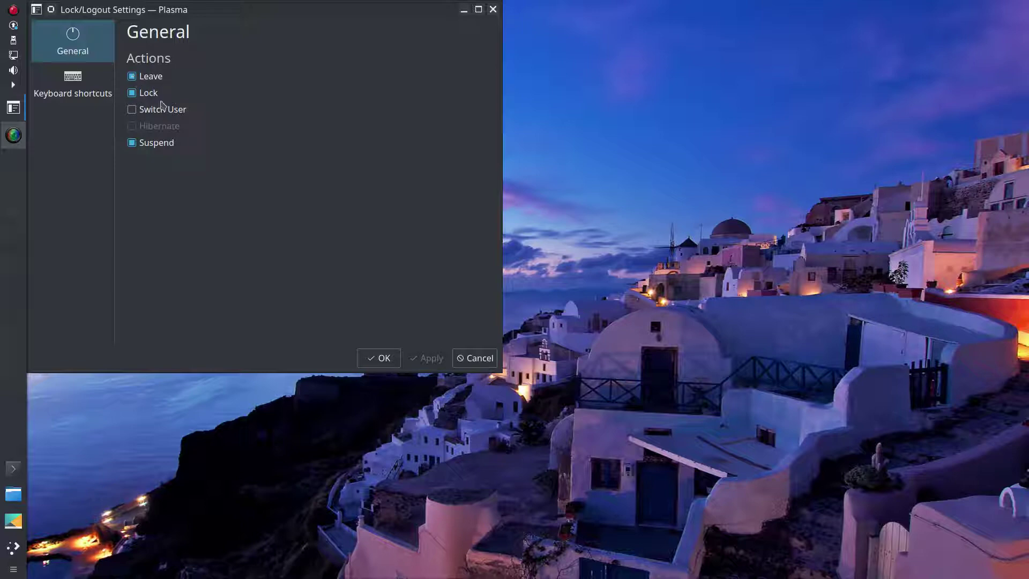
left_click(479, 359)
mouse_move(788, 576)
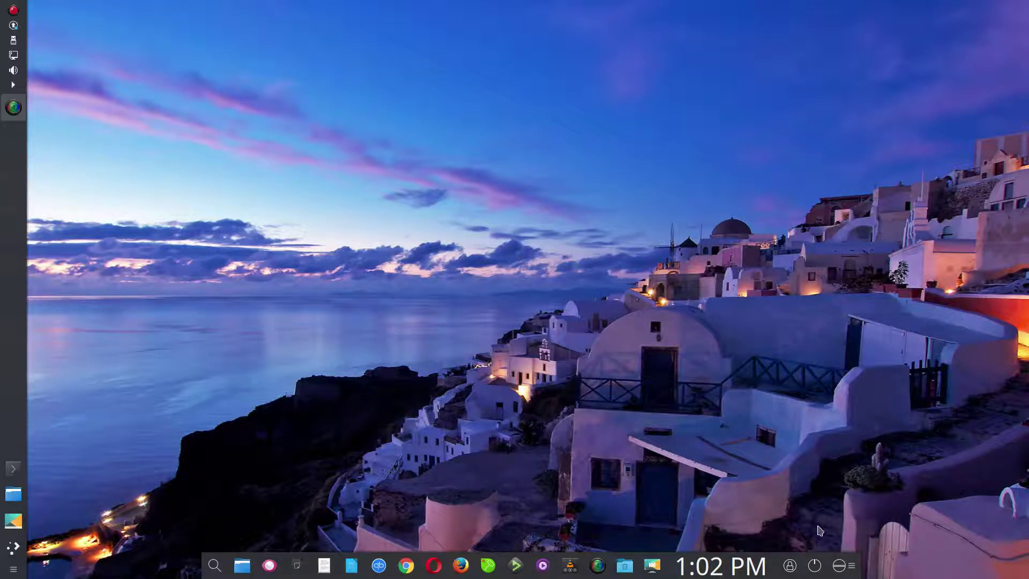
mouse_move(695, 578)
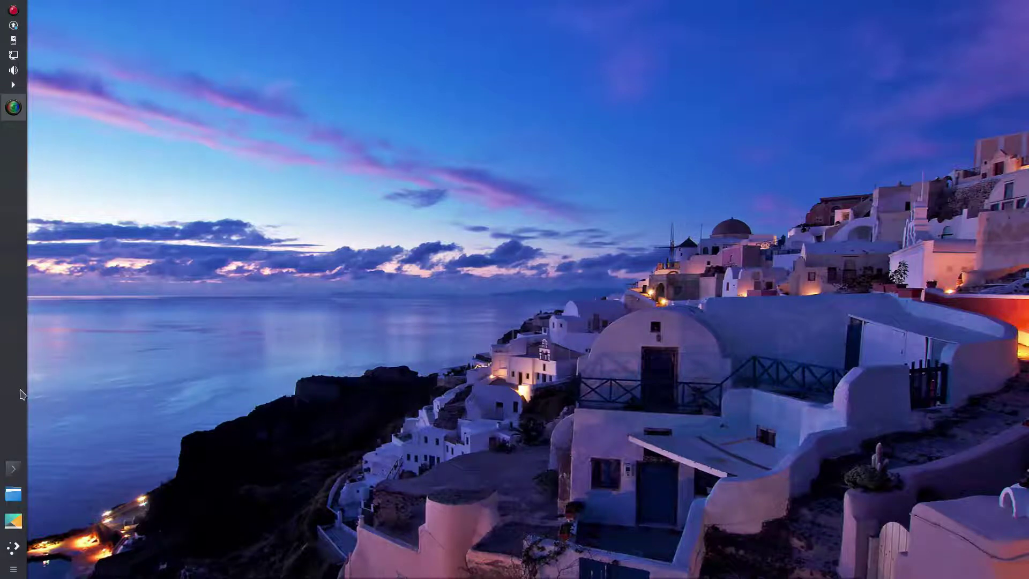
mouse_move(297, 571)
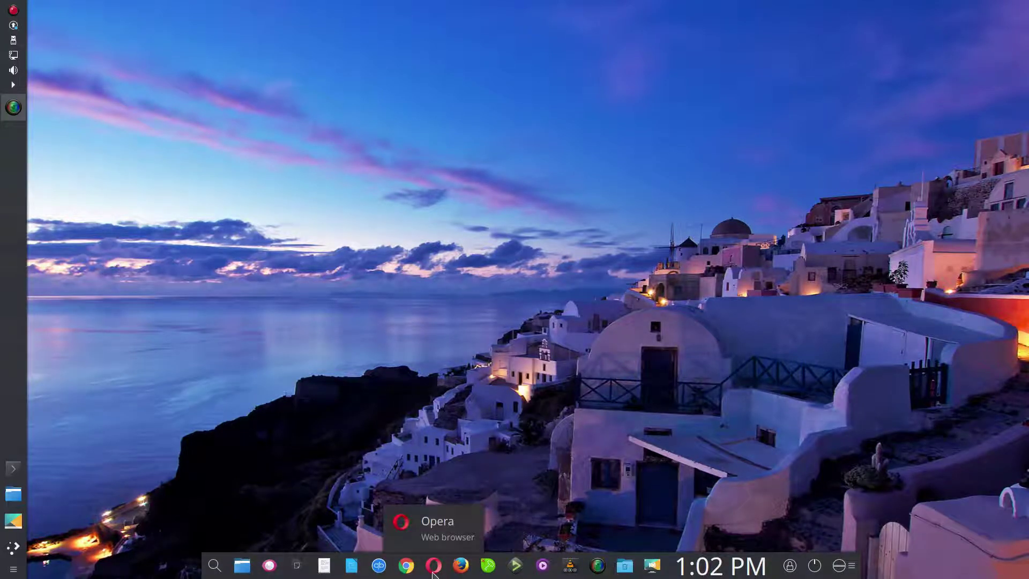
right_click(11, 379)
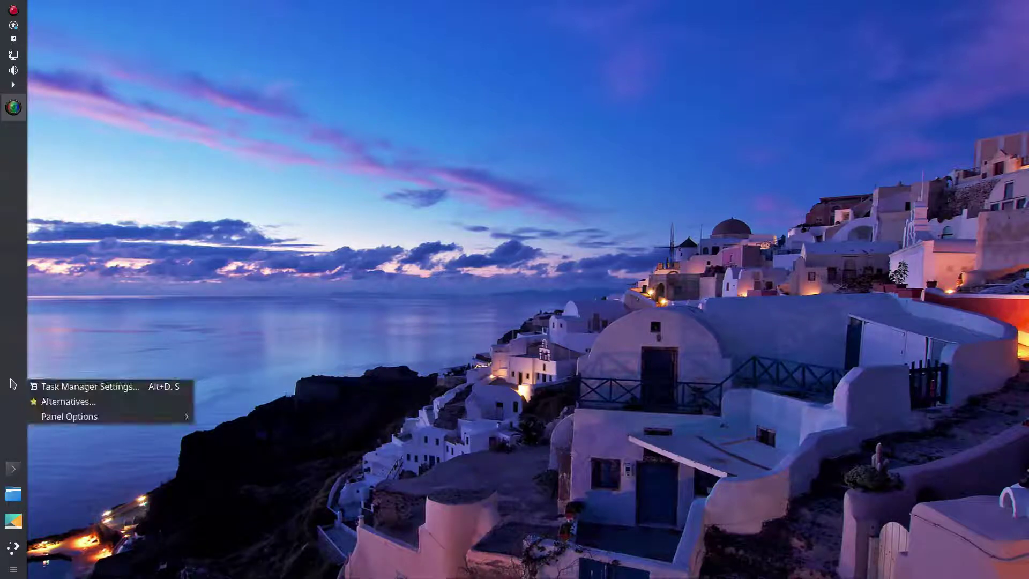
mouse_move(130, 423)
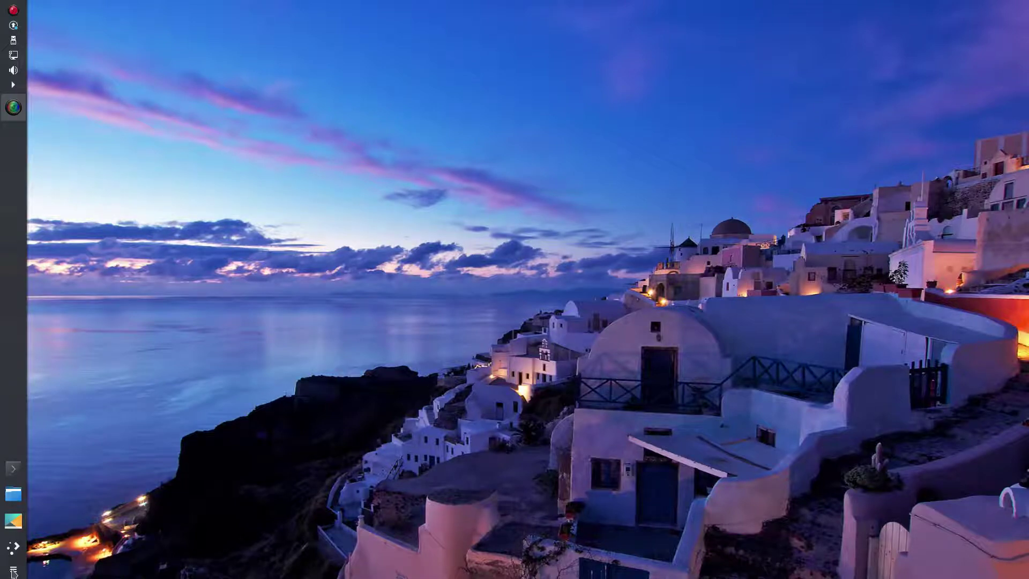
Open the vertical panel for editing, move it to the top screen edge, and return it to the left edge.
left_click(14, 571)
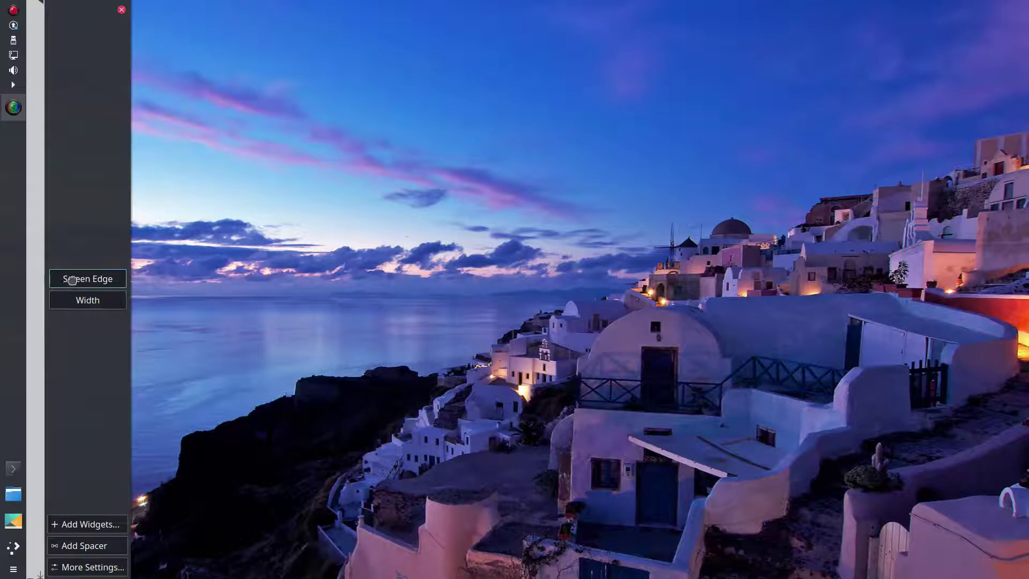
left_click_drag(72, 280, 461, 29)
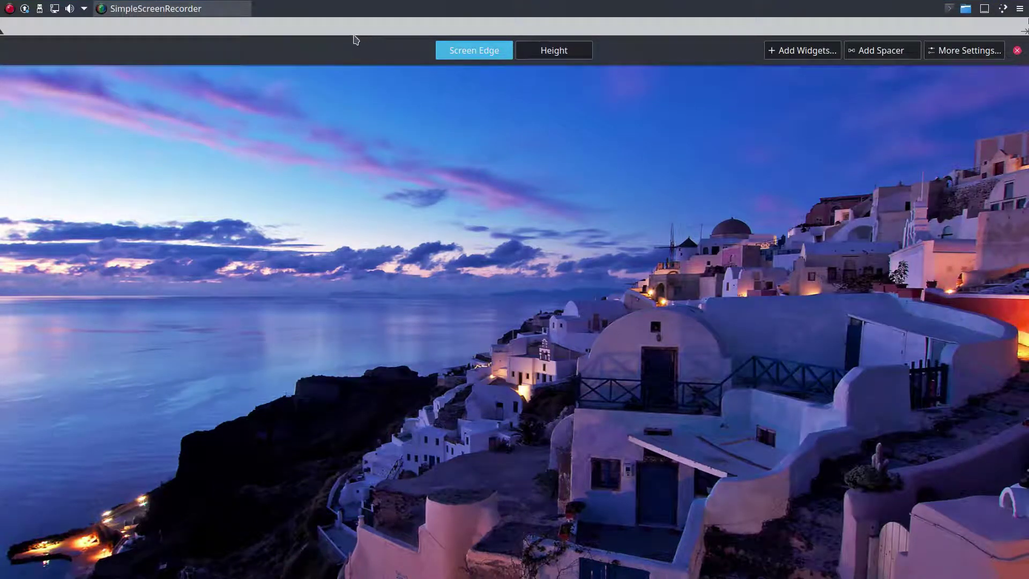
left_click_drag(354, 37, 86, 161)
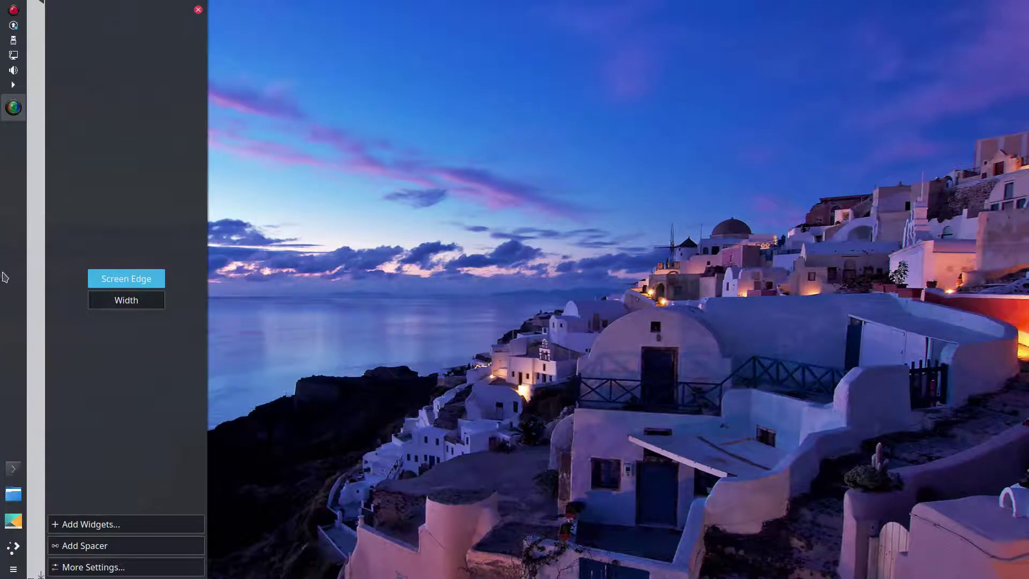
left_click_drag(14, 286, 21, 279)
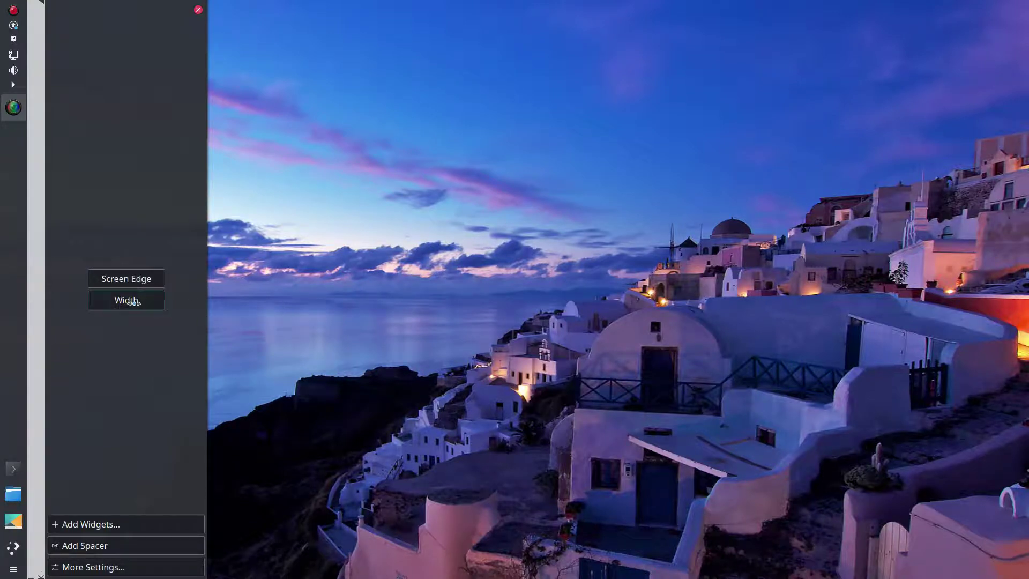
Widen the vertical panel to about twice its width and narrow it back to its original width.
left_click_drag(134, 303, 154, 303)
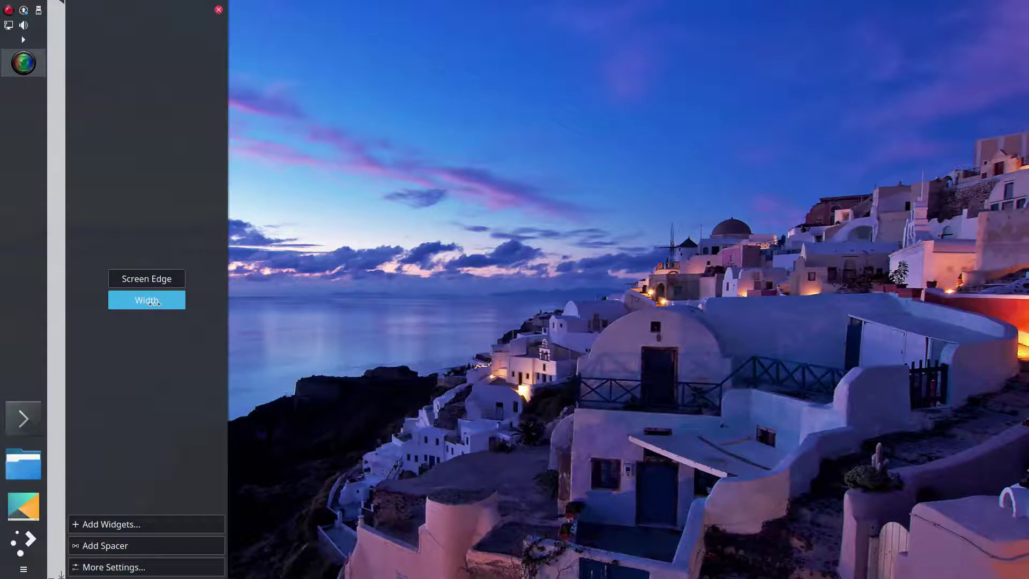
mouse_move(155, 303)
left_mouse_down()
mouse_move(137, 306)
mouse_move(141, 315)
left_mouse_up()
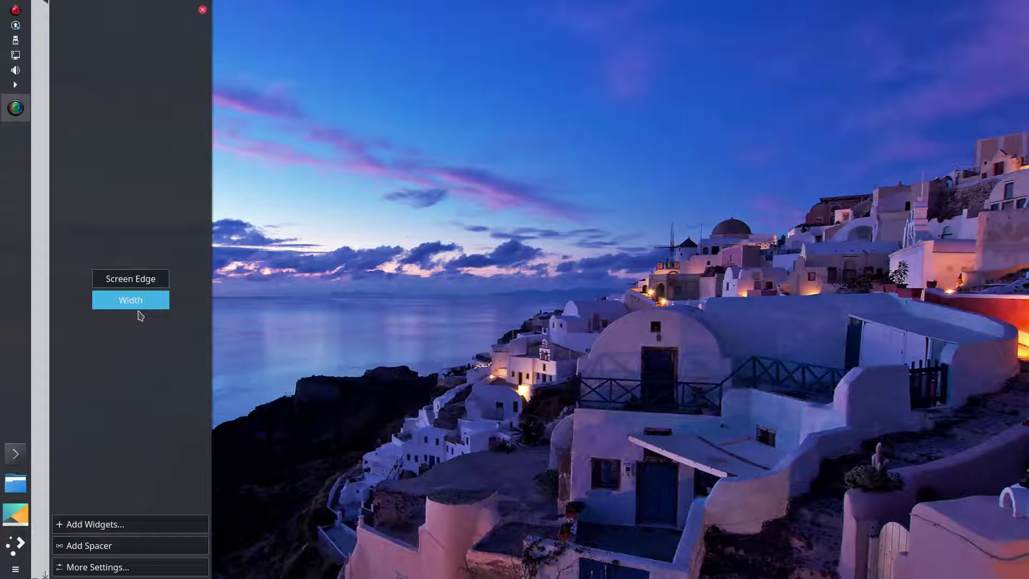
left_click_drag(140, 315, 137, 316)
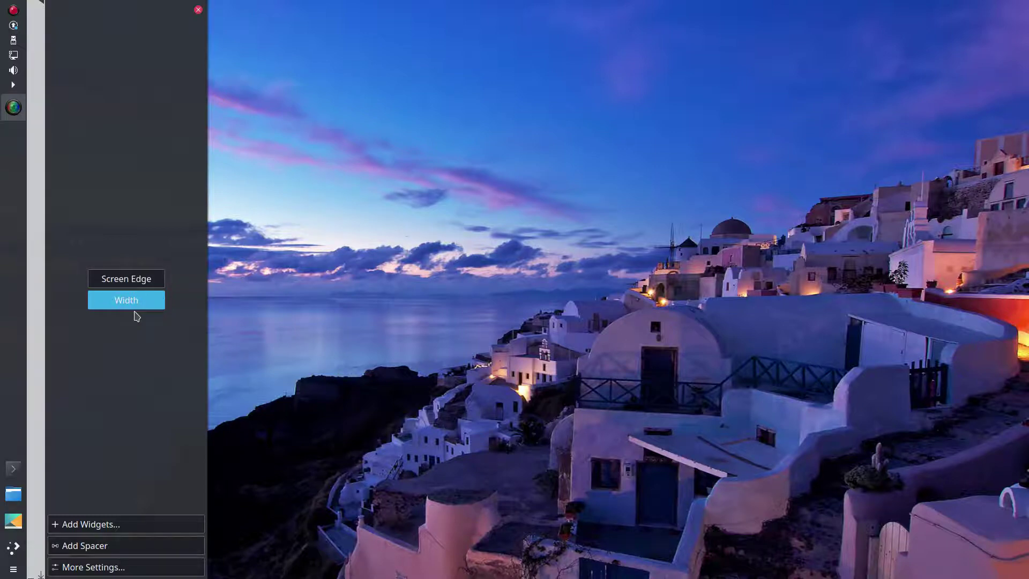
left_click_drag(135, 312, 134, 312)
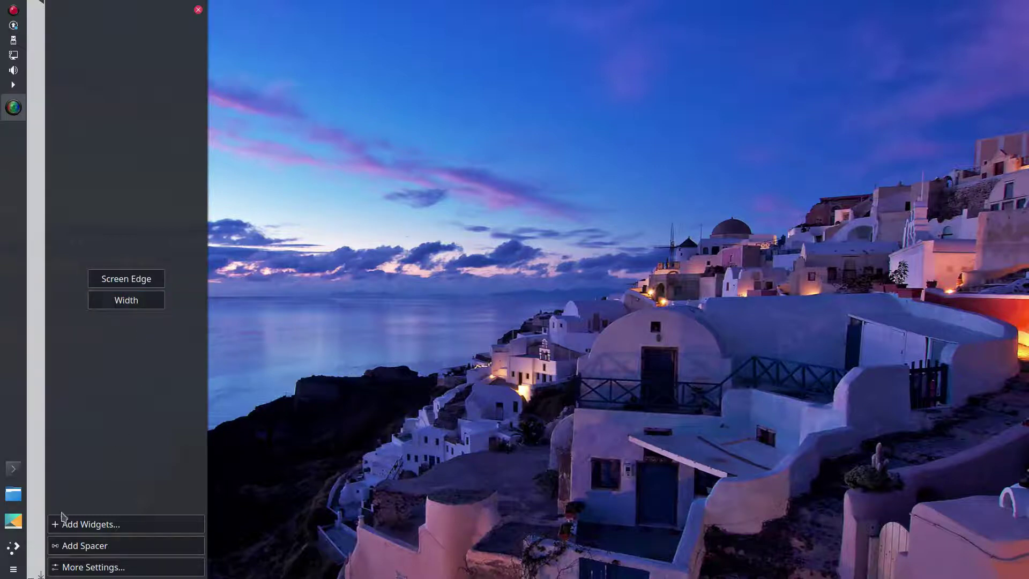
Examine which widgets make up the vertical panel, including Quicklaunch, Show Desktop, Application Menu and Task Manager, and close the panel editor.
mouse_move(17, 516)
mouse_move(16, 489)
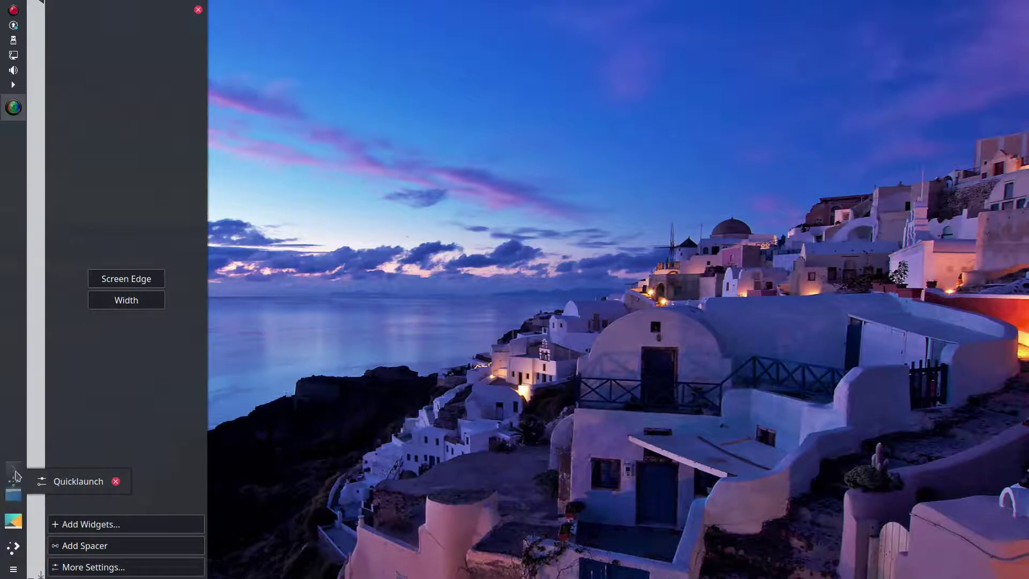
mouse_move(13, 426)
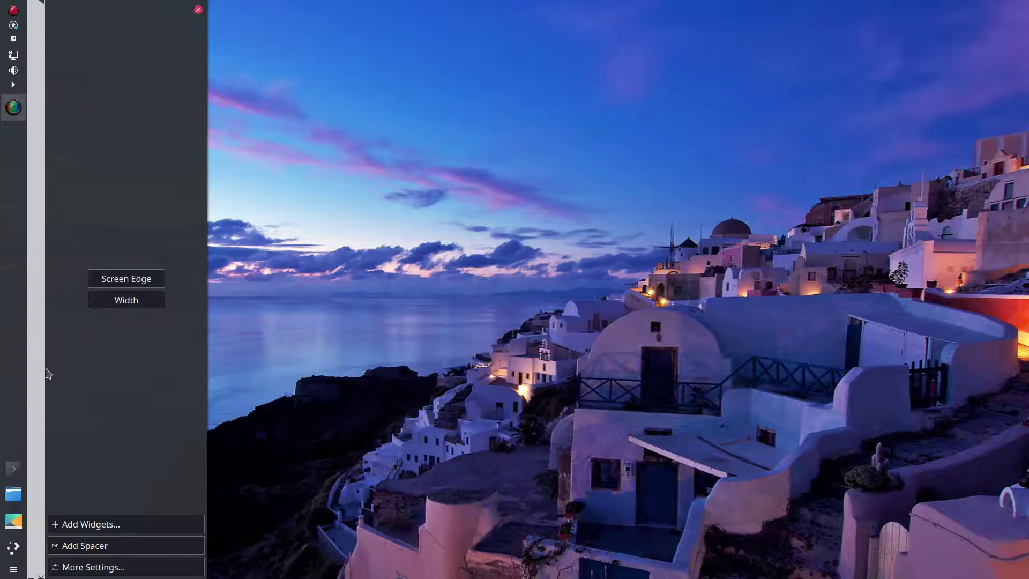
mouse_move(13, 395)
mouse_move(14, 33)
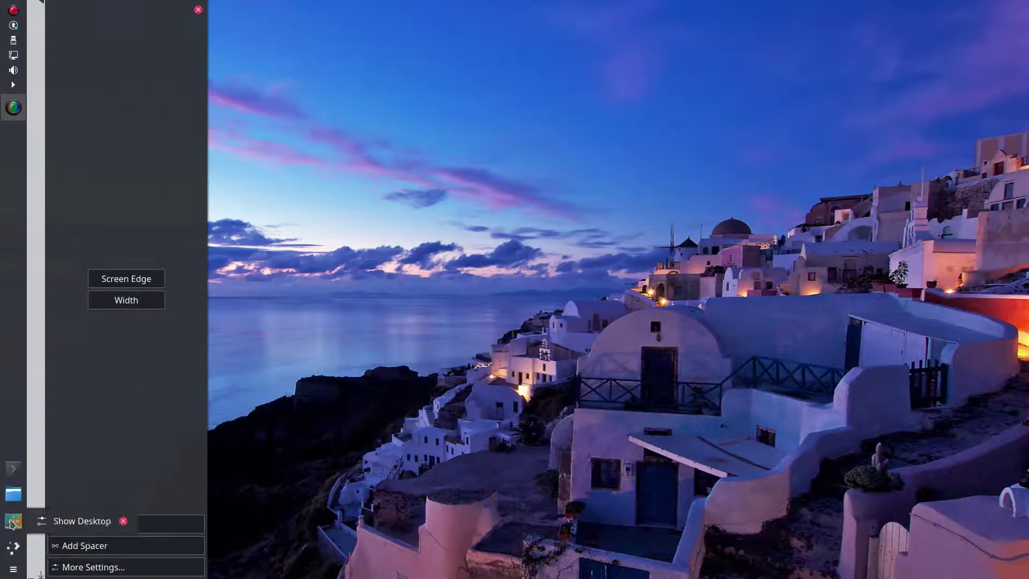
mouse_move(31, 274)
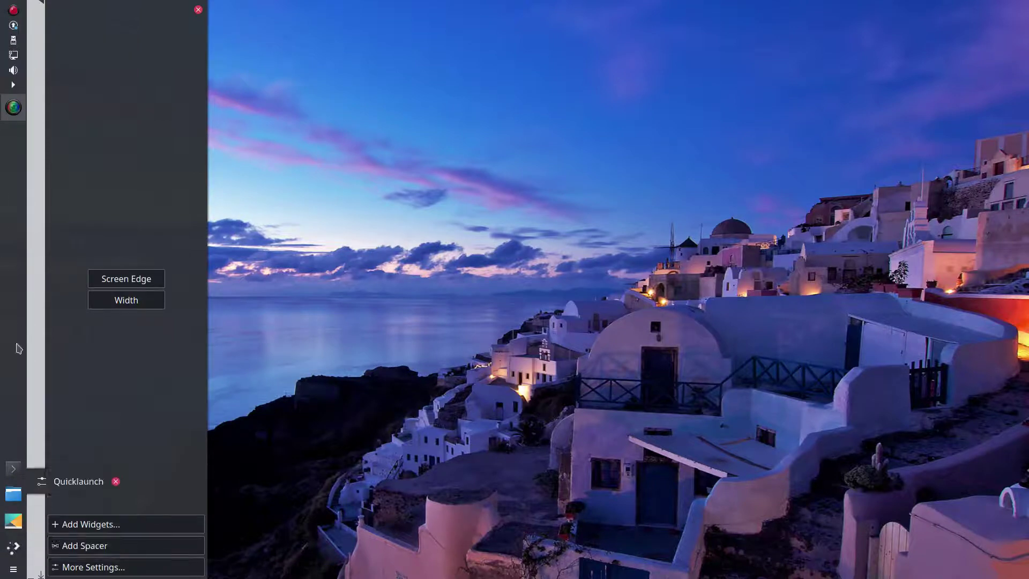
mouse_move(24, 53)
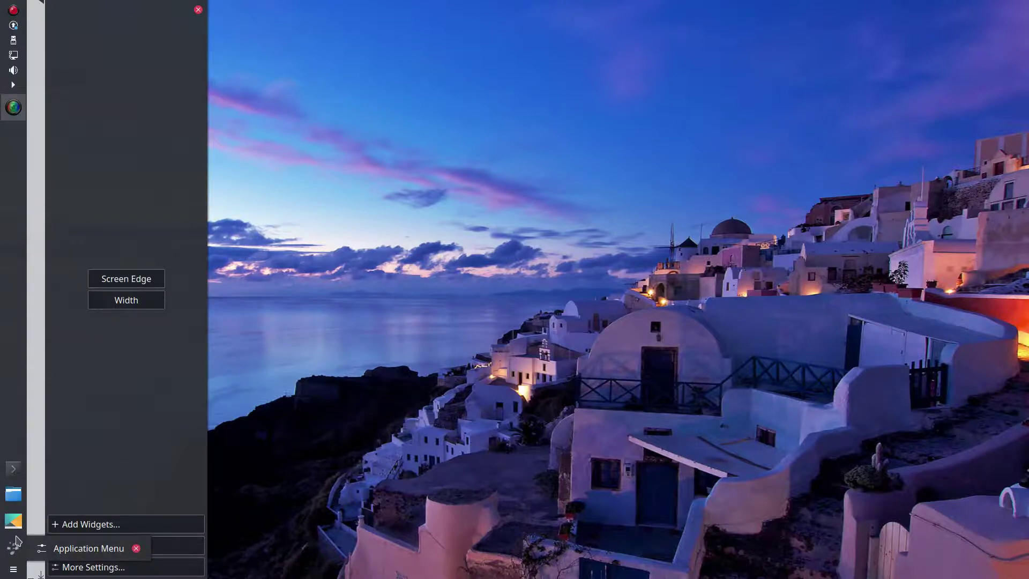
mouse_move(8, 298)
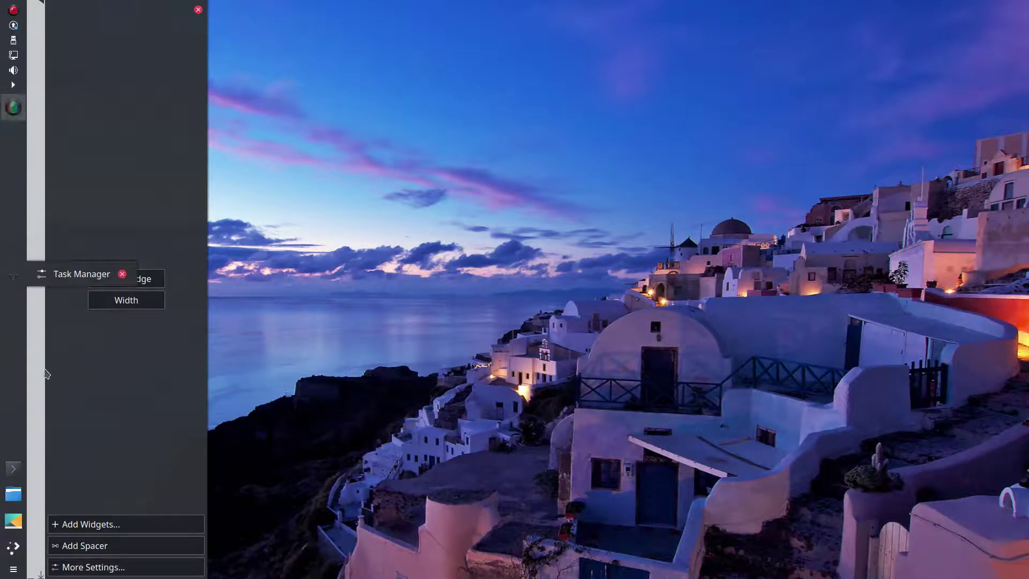
mouse_move(570, 573)
mouse_move(102, 485)
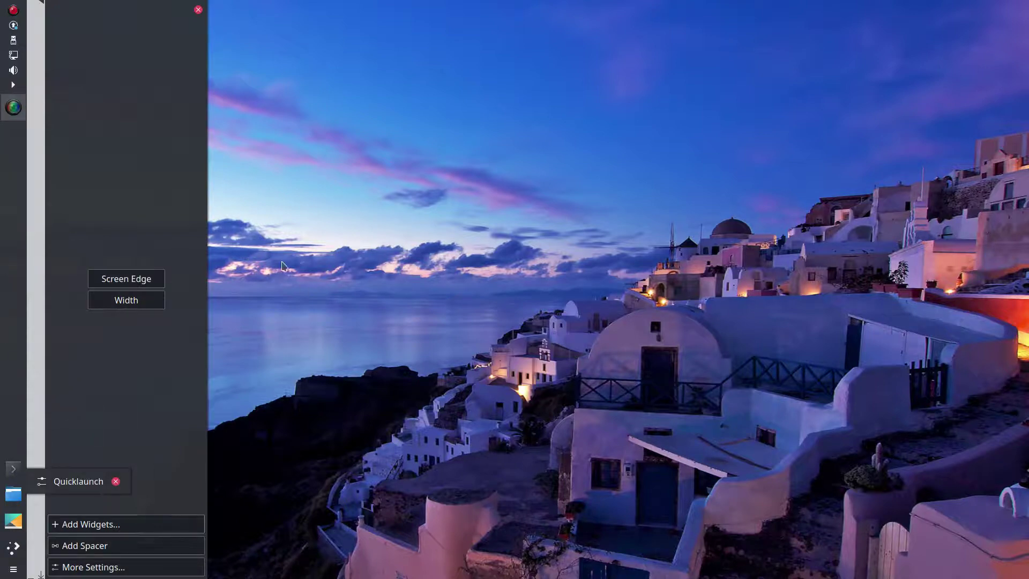
left_click(198, 10)
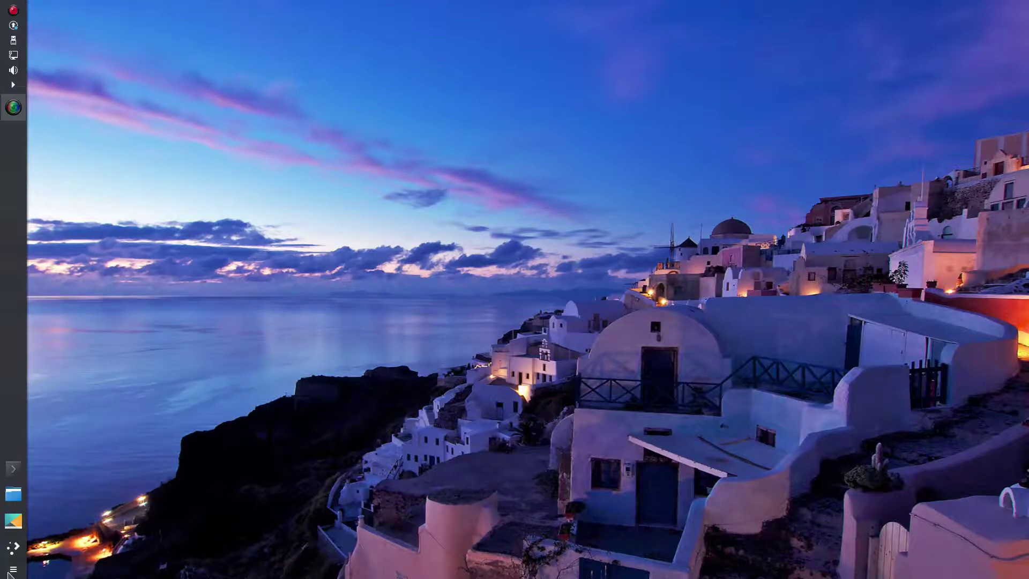
mouse_move(214, 577)
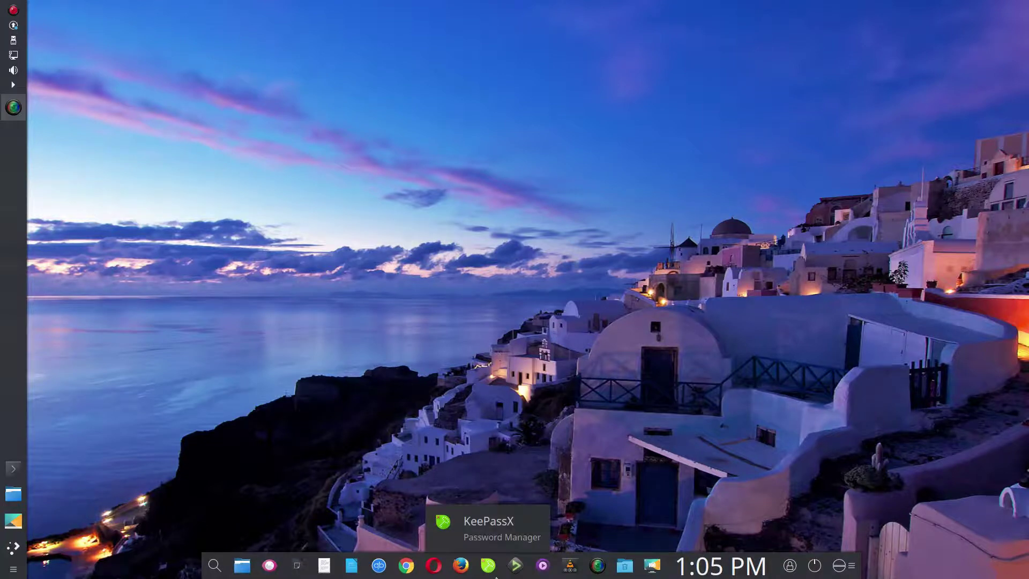
mouse_move(734, 569)
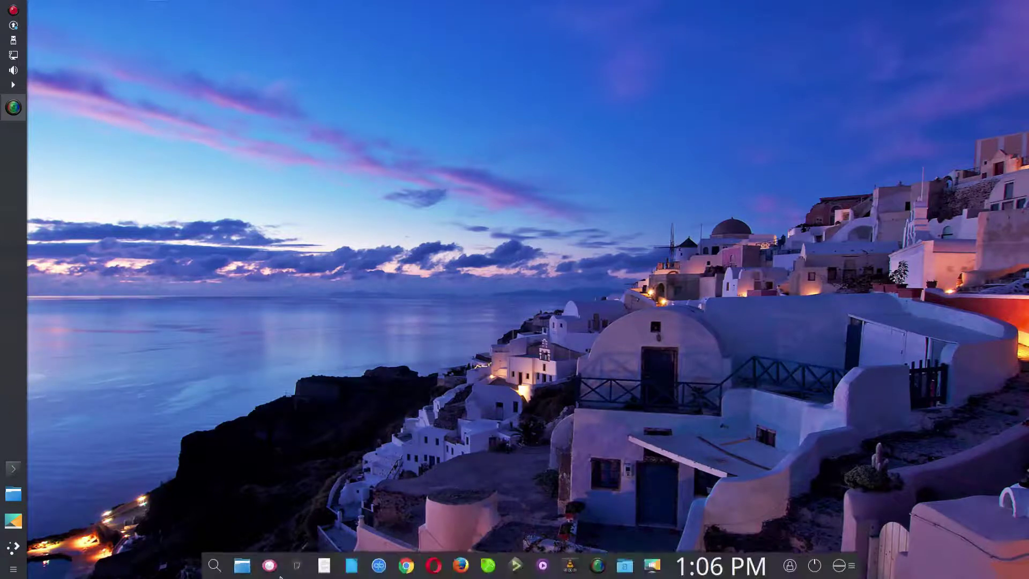
Examine the vertical panel's additional alignment and visibility settings and leave the panel editor without changing them.
left_click(13, 570)
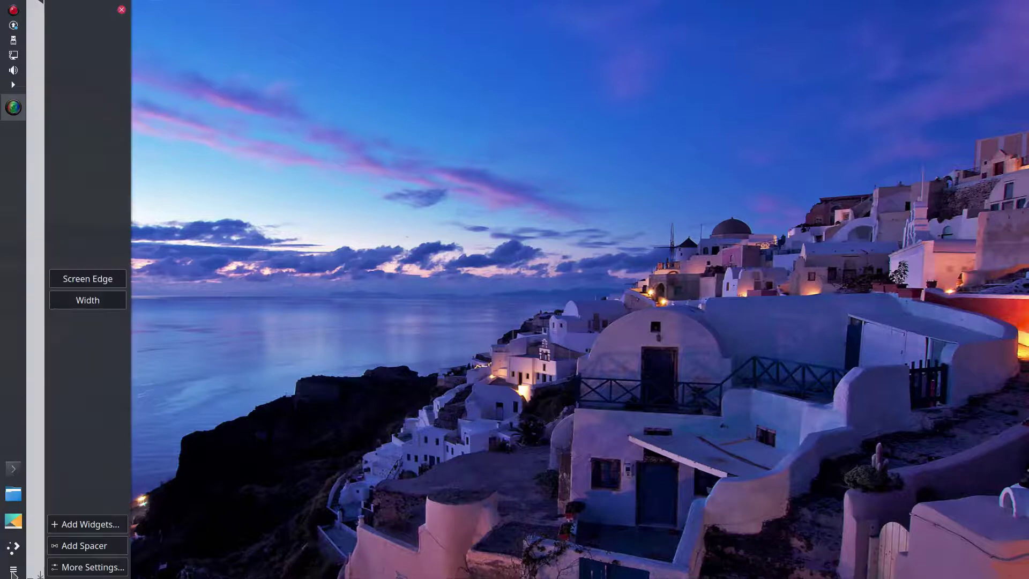
left_click(71, 573)
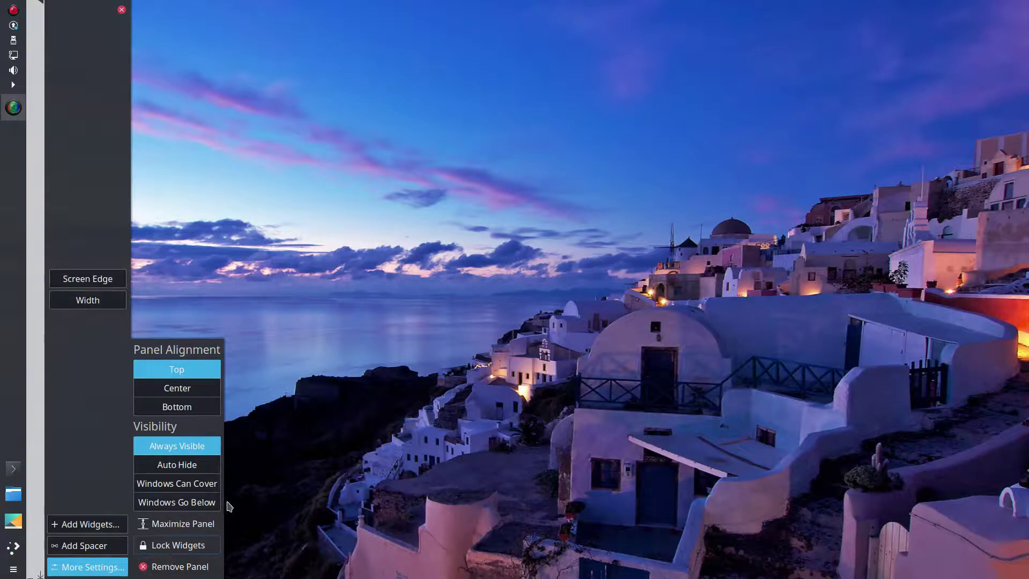
left_click(246, 477)
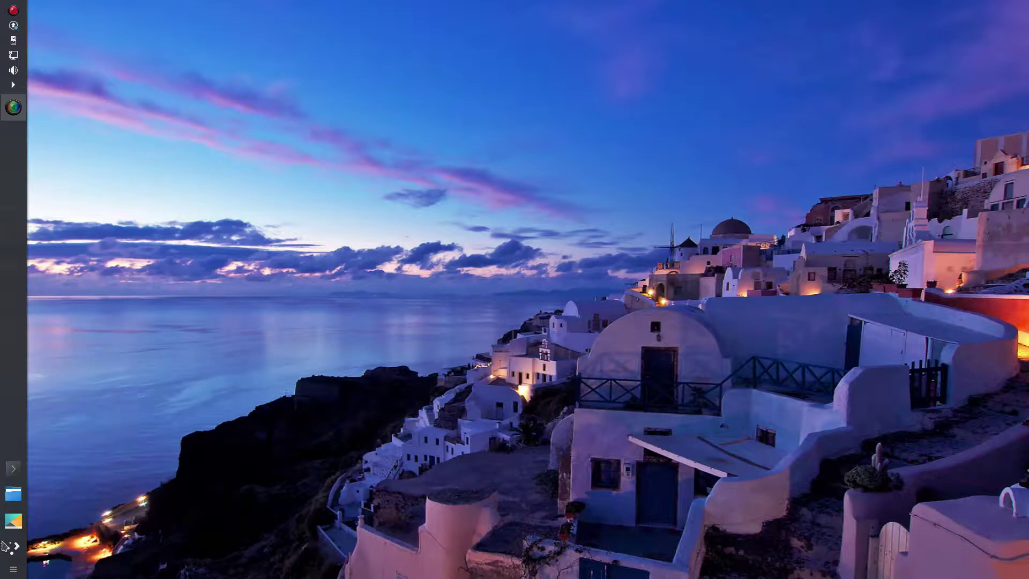
Open the vertical panel for editing and add a new panel along the top screen edge.
left_click(16, 572)
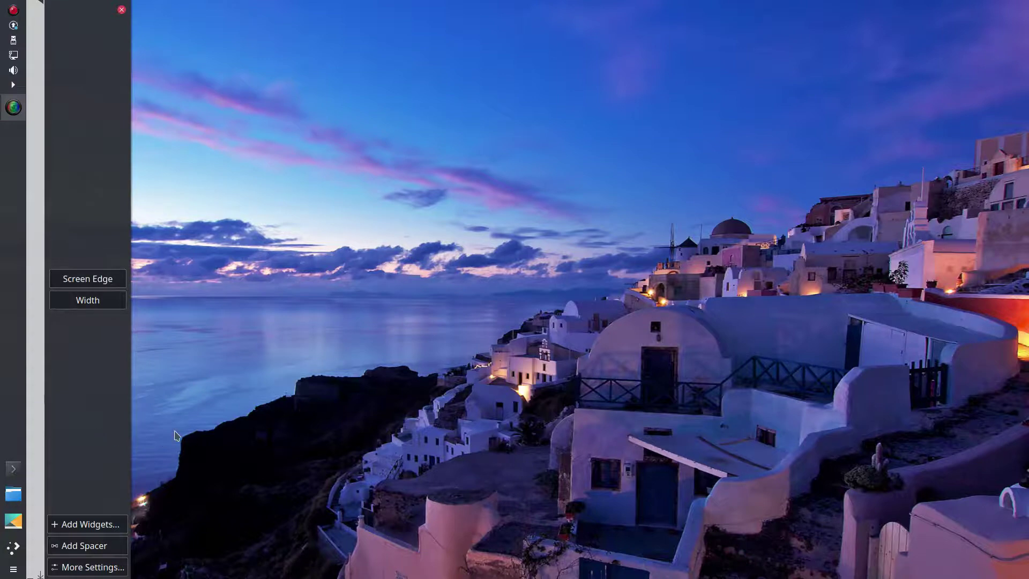
right_click(14, 431)
mouse_move(54, 469)
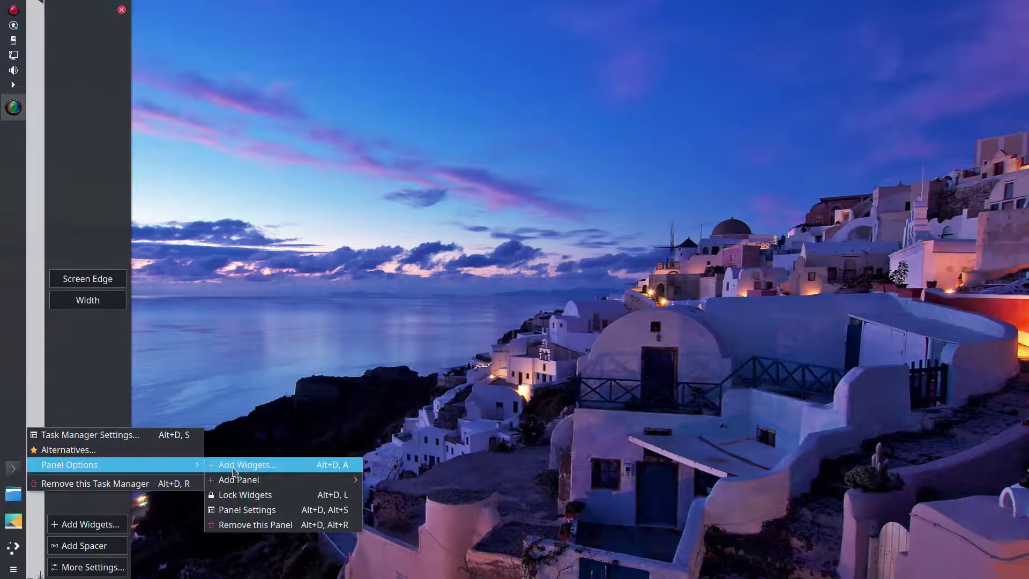
mouse_move(247, 483)
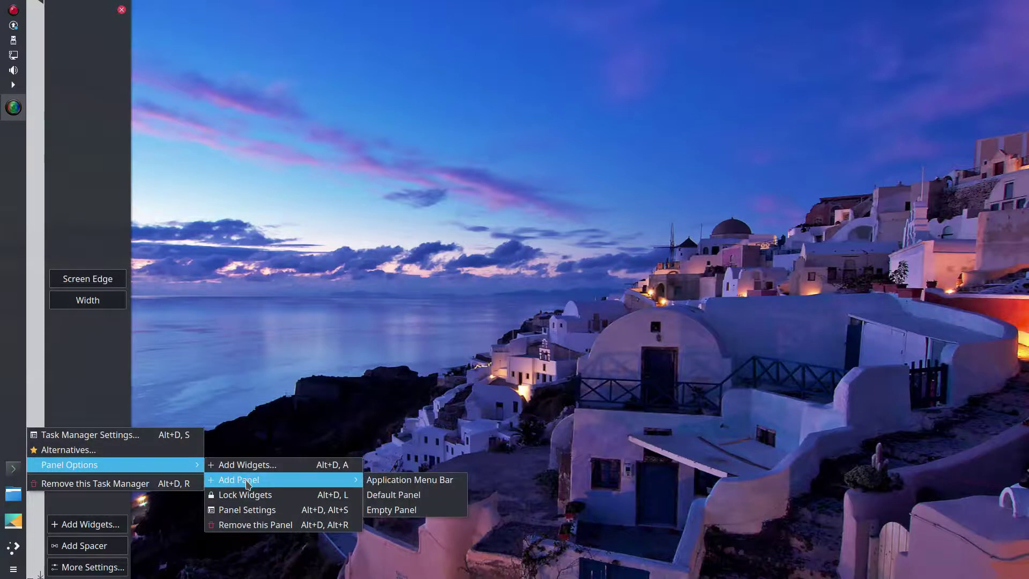
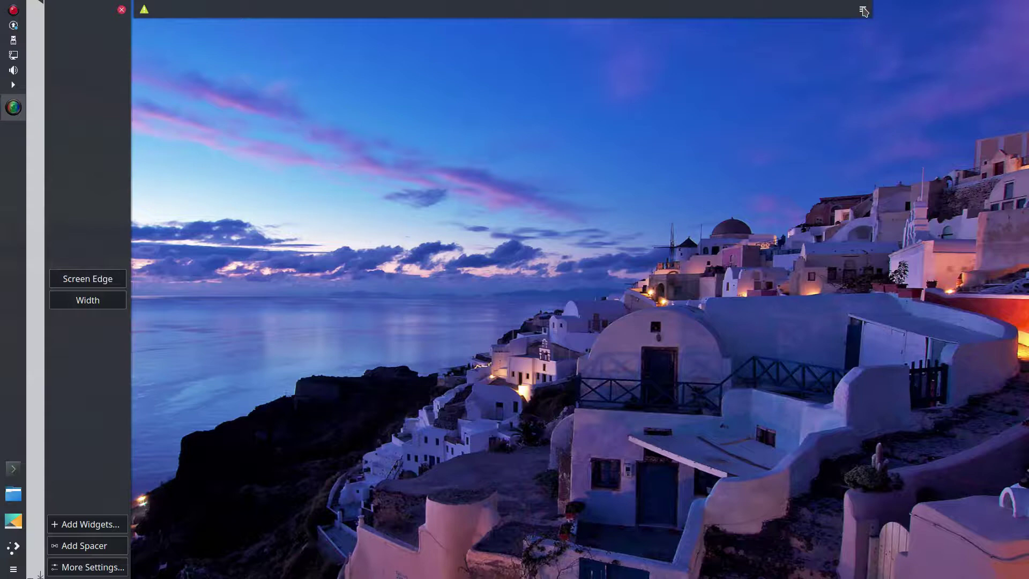
Look at the new top panel's editing controls, then close both its editor and the vertical panel's editor.
left_click(864, 11)
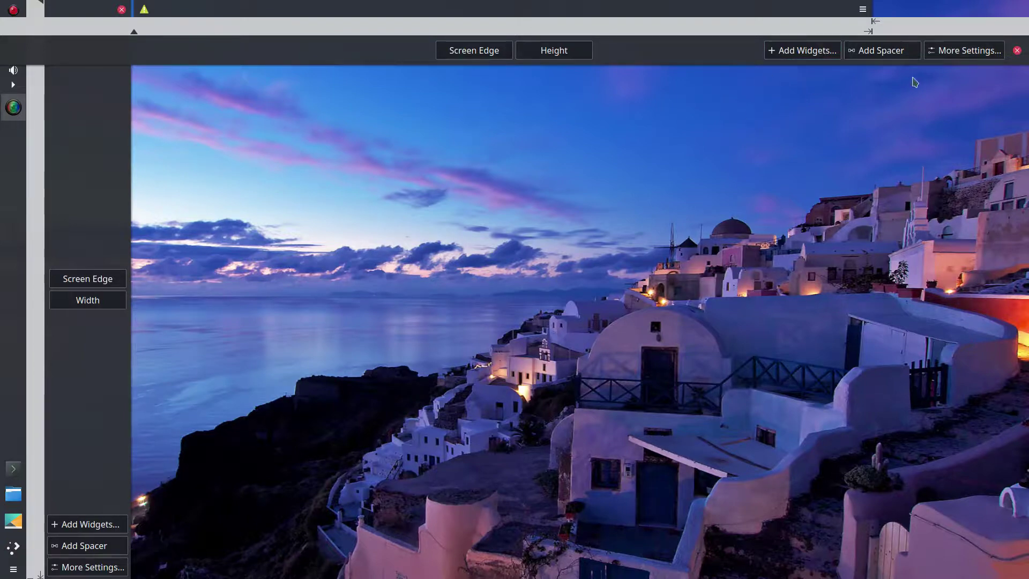
left_click(1017, 51)
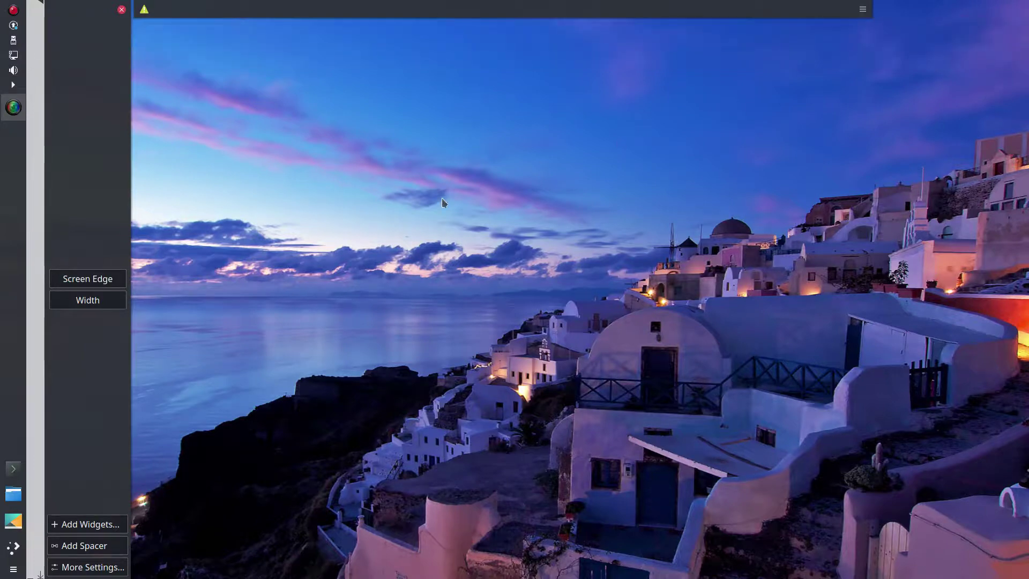
mouse_move(17, 545)
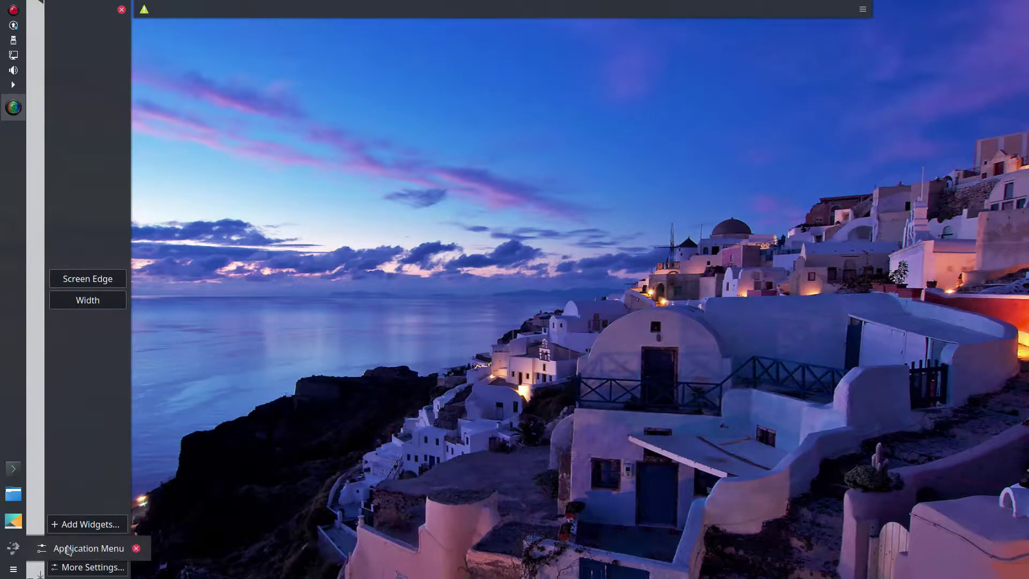
left_click(15, 570)
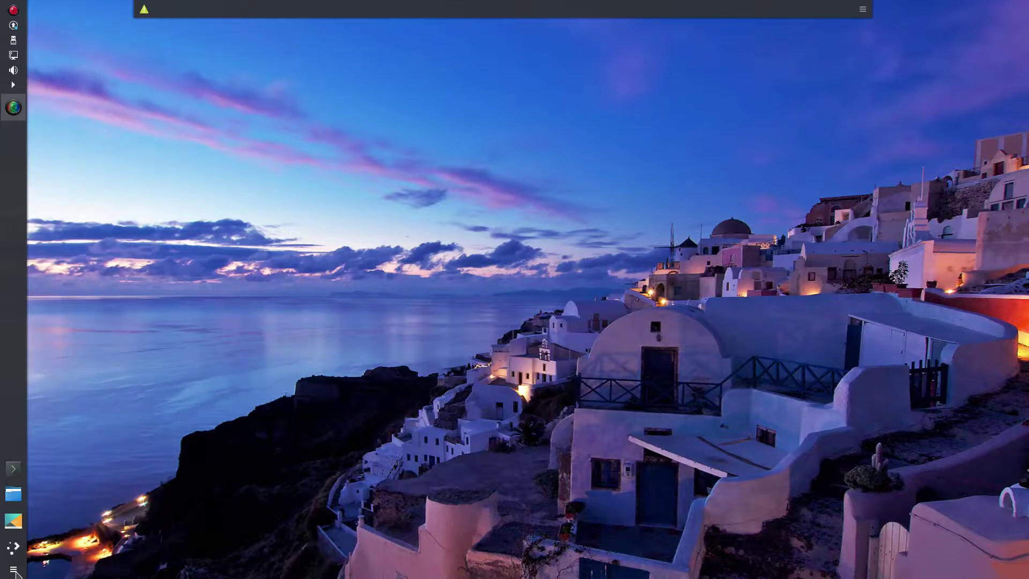
Add the Google Chrome launcher from the application menu's Internet category to the new top panel.
left_click(17, 551)
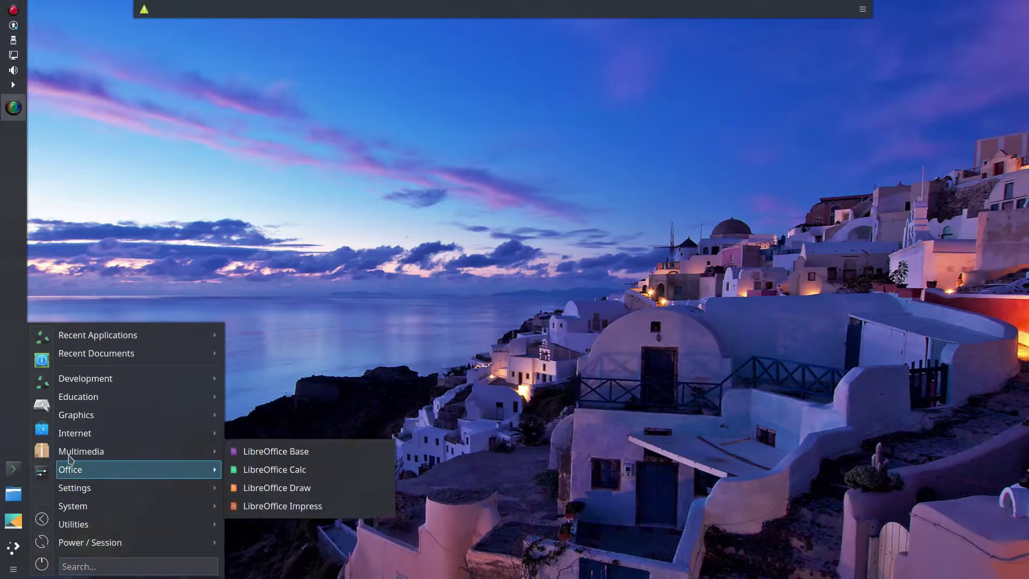
mouse_move(76, 436)
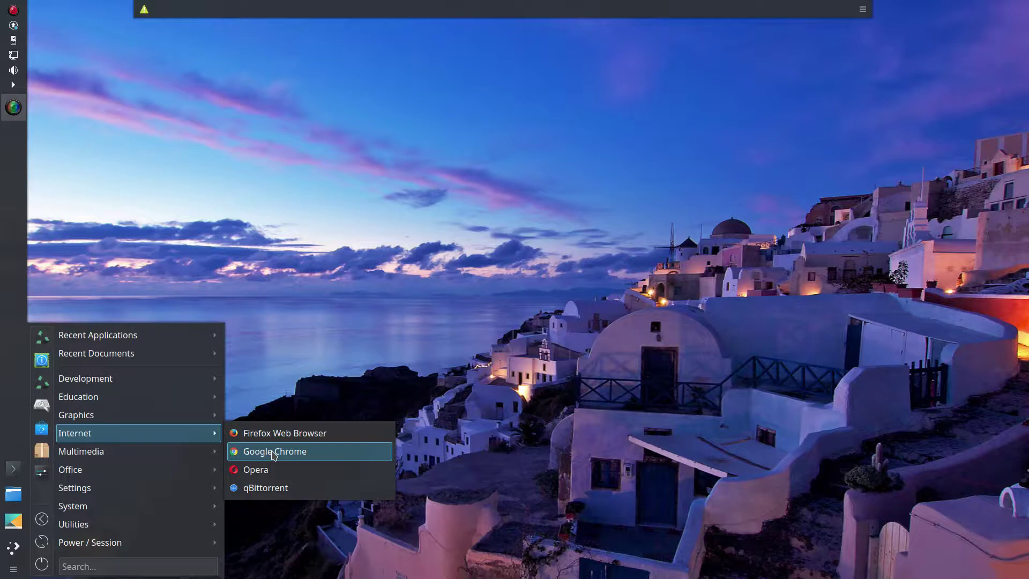
left_click_drag(273, 455, 163, 8)
left_click(460, 76)
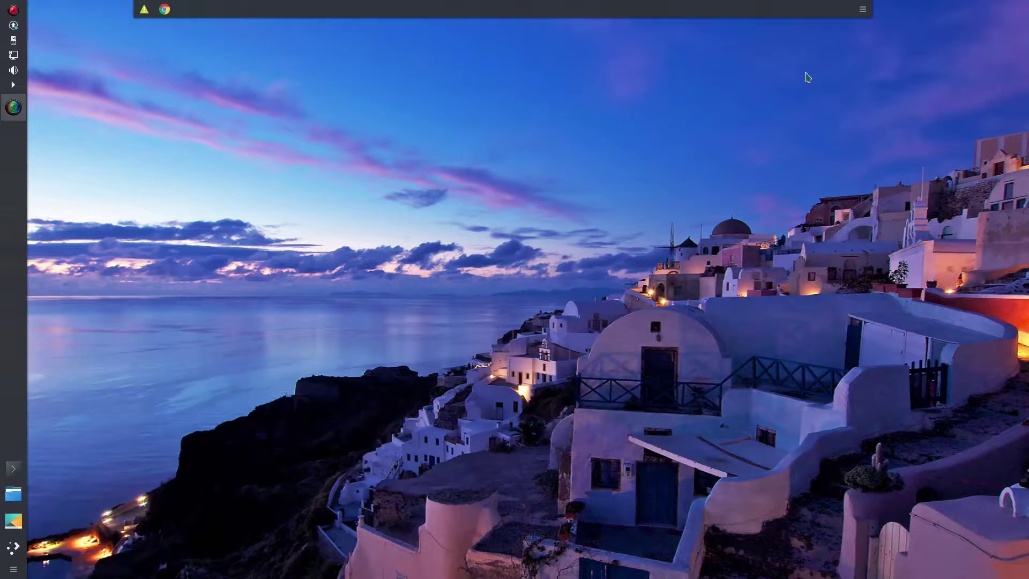
Open the top panel for editing, remove the panel, and dismiss the removal notification.
left_click(863, 10)
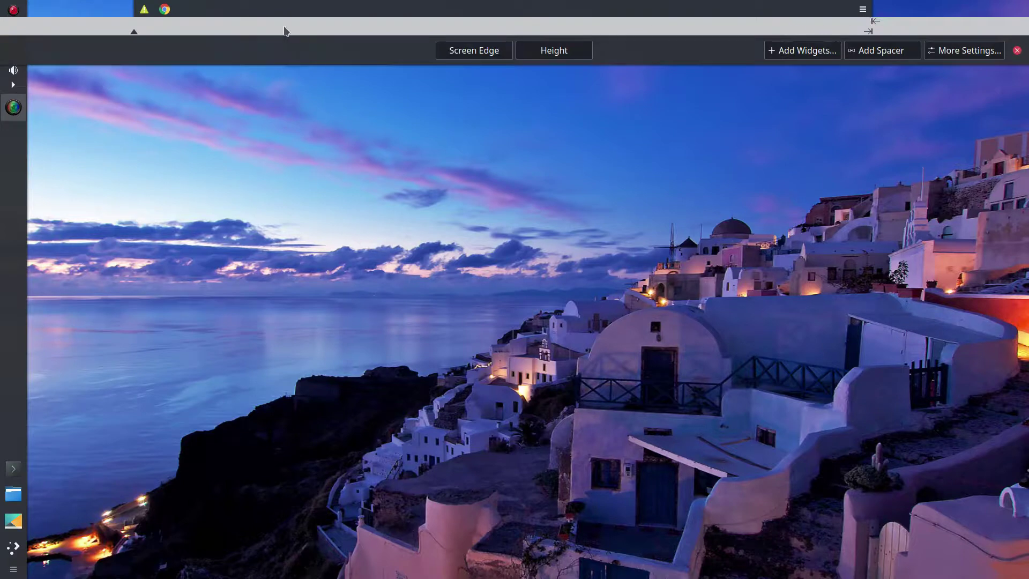
mouse_move(165, 14)
left_click(991, 53)
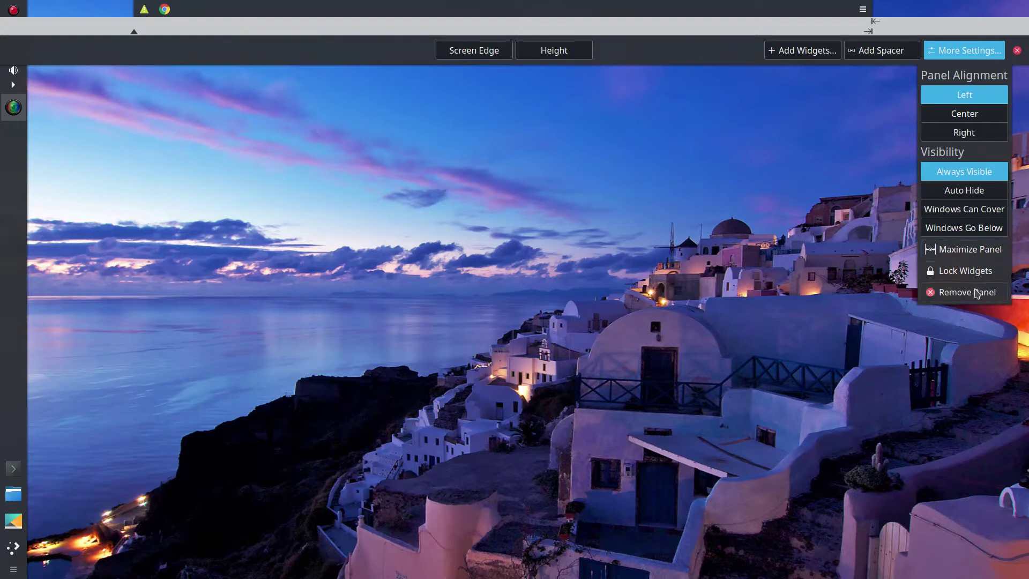
left_click(977, 293)
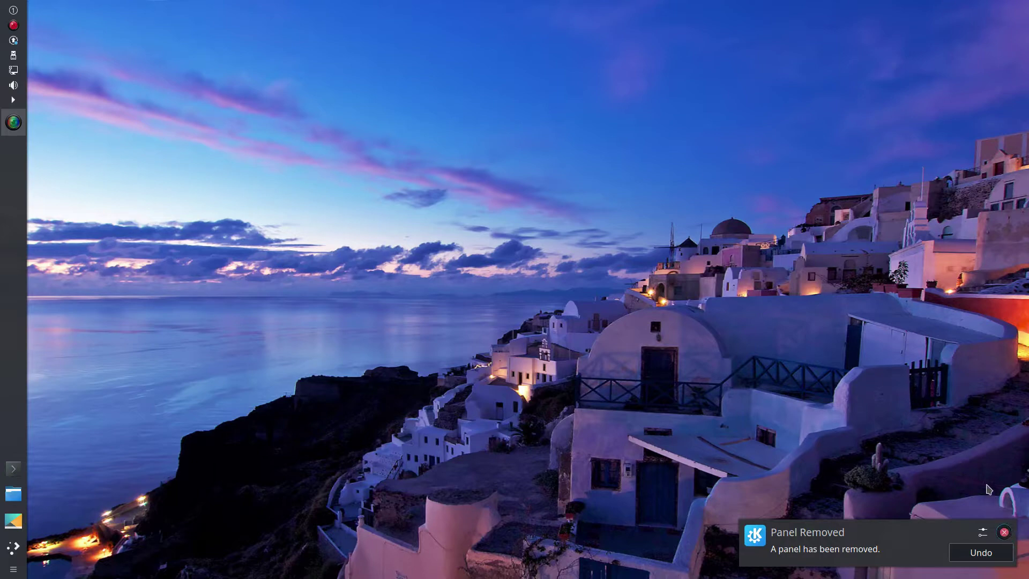
left_click(1004, 533)
Examine the alternative widgets offered for the Application Menu and leave without switching.
mouse_move(547, 577)
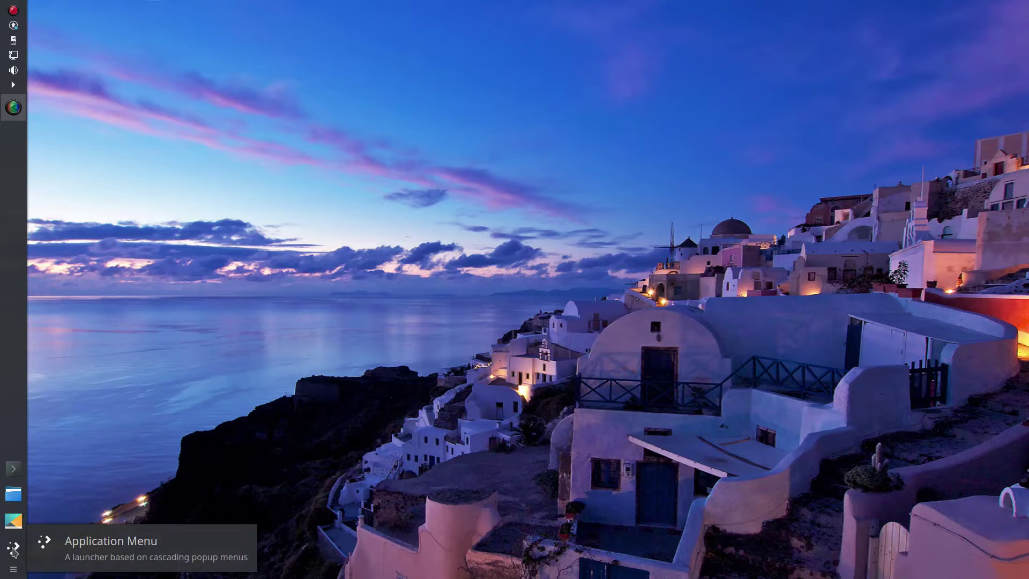
right_click(13, 552)
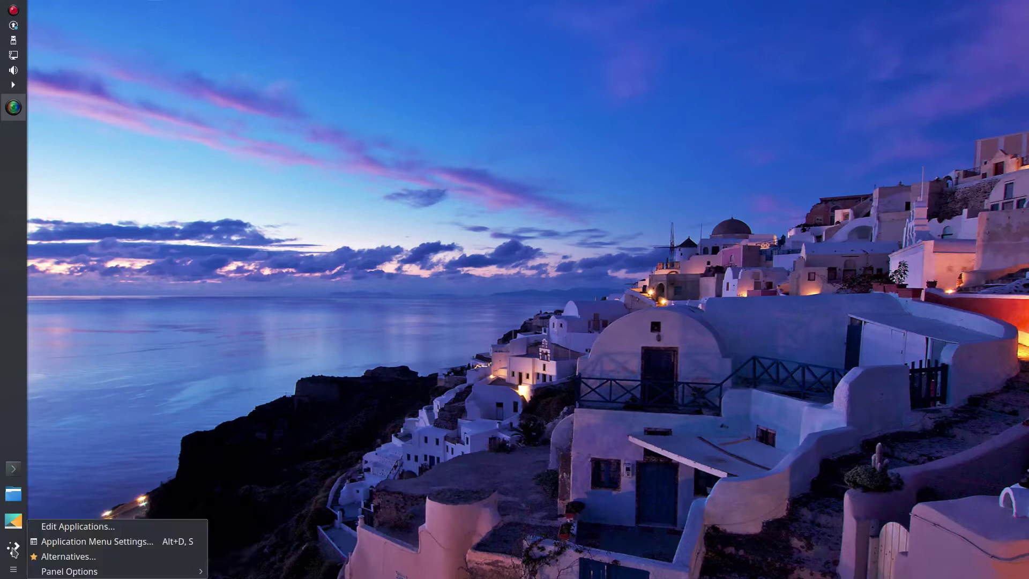
left_click(61, 559)
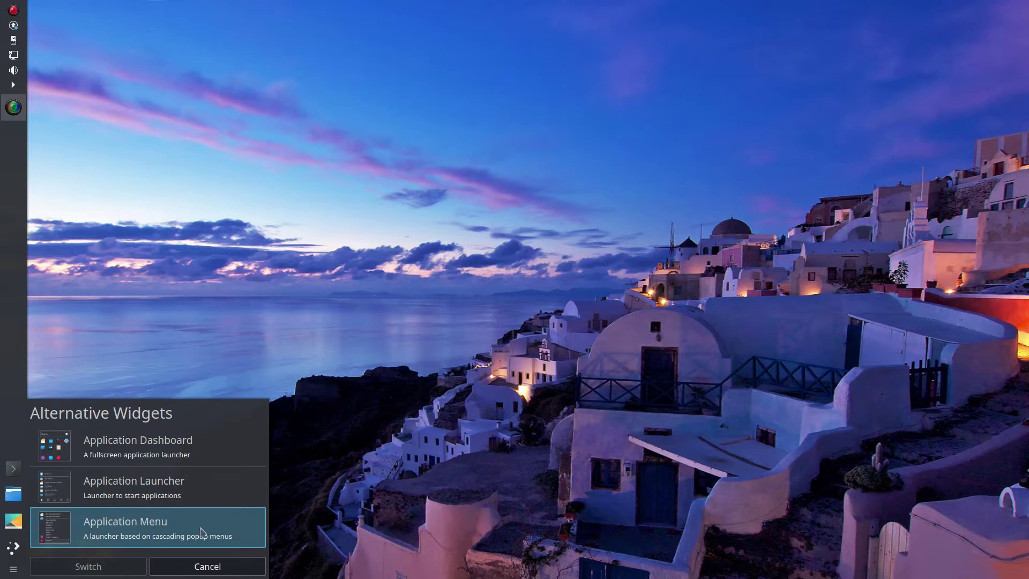
left_click(199, 569)
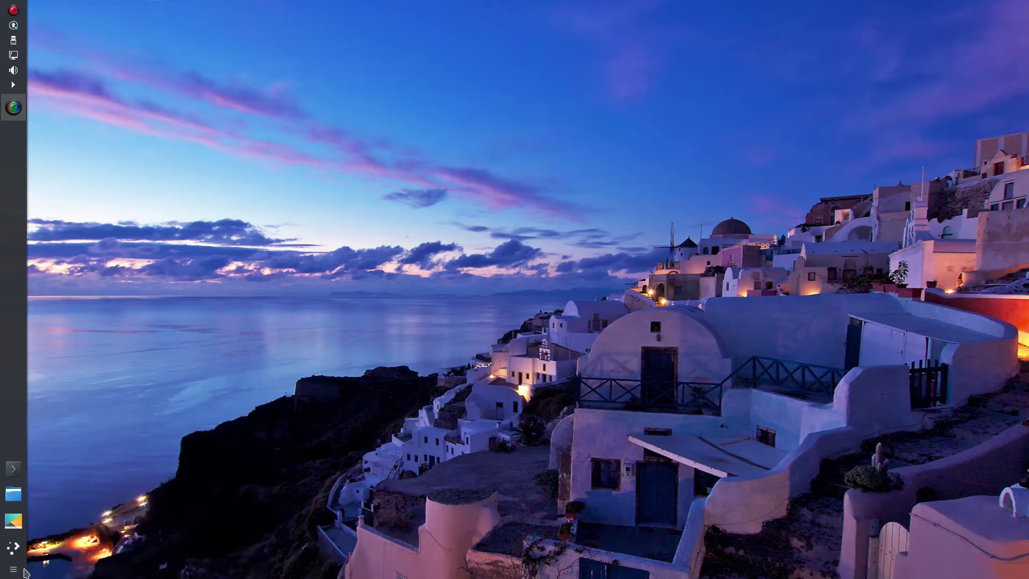
Lock the desktop and panel widgets, and bring up the SimpleScreenRecorder window.
mouse_move(446, 577)
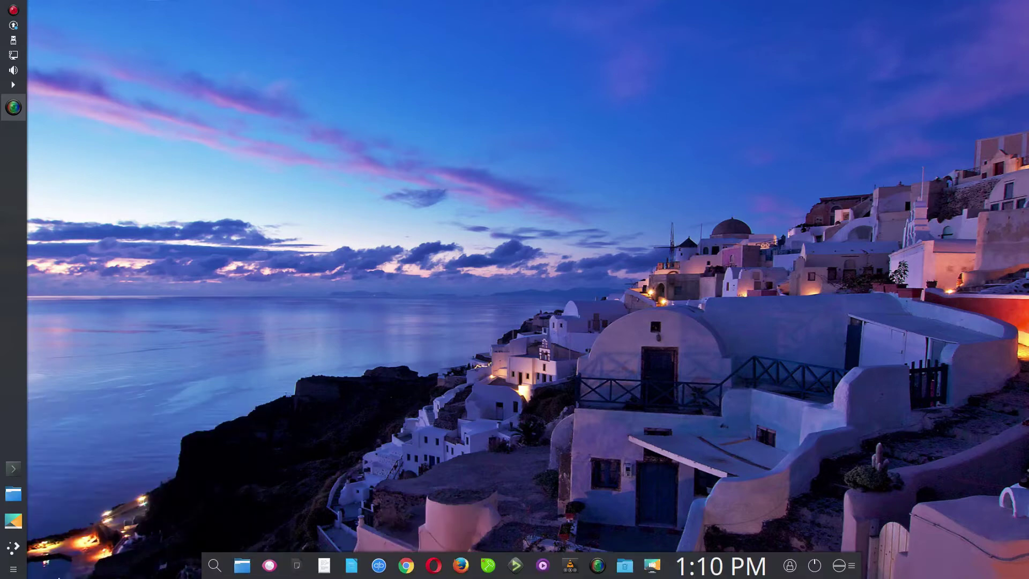
left_click(14, 569)
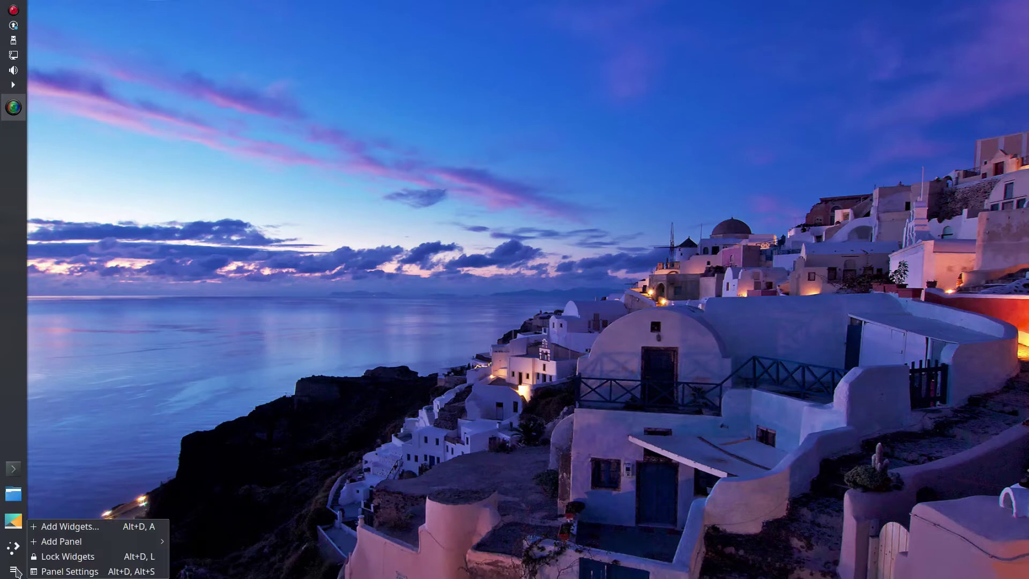
left_click(57, 559)
mouse_move(763, 577)
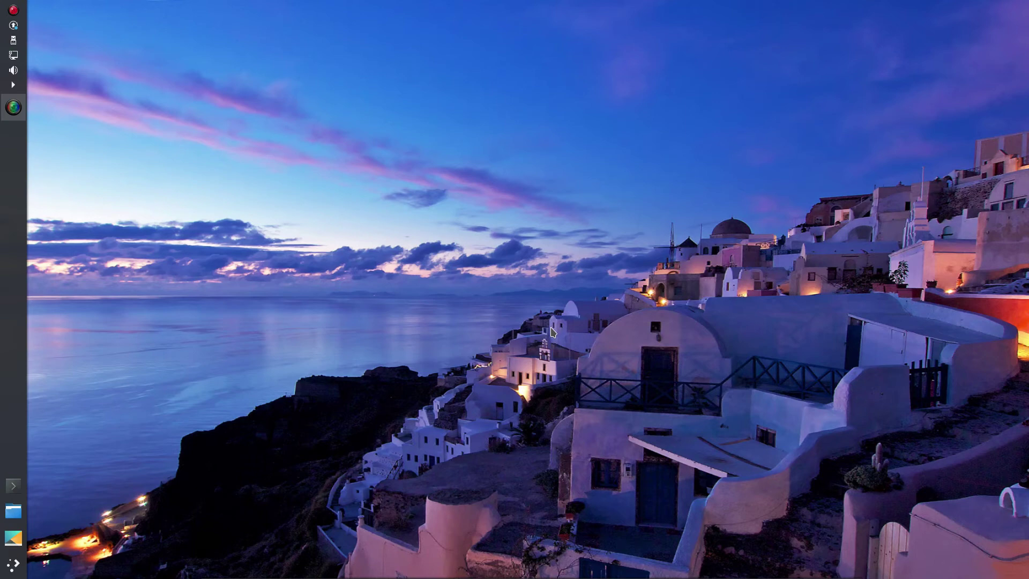
left_click(13, 106)
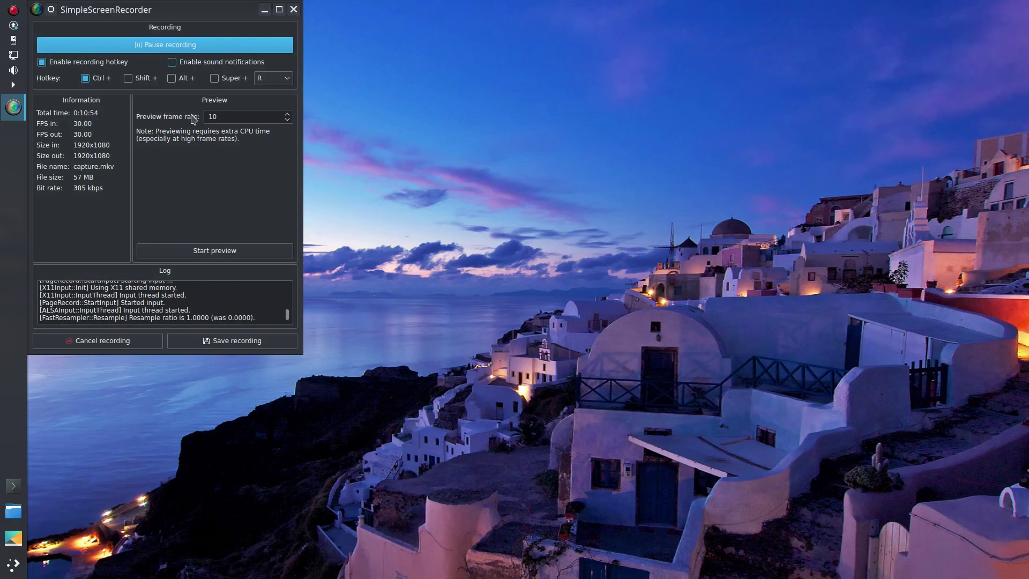